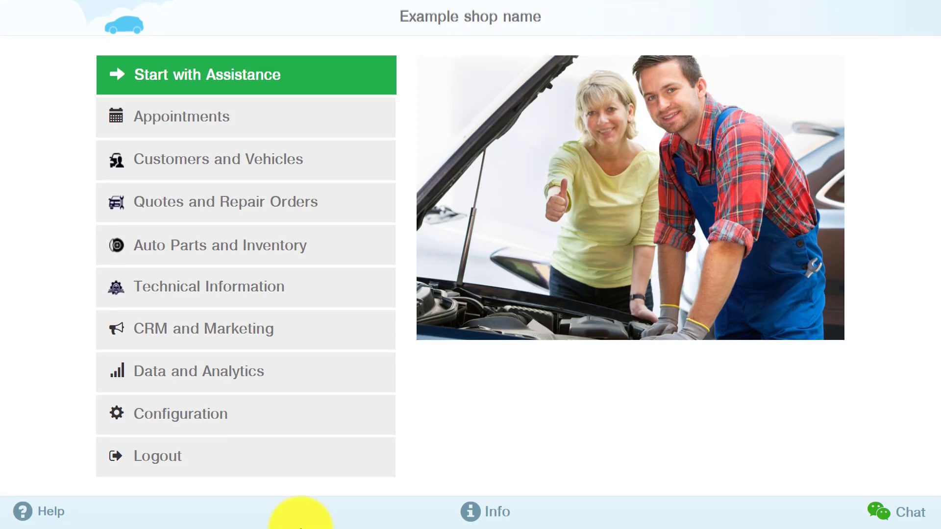
# Open Technical Information and enter 2014 as the vehicle year and Nissan as the make
pyautogui.click(263, 299)
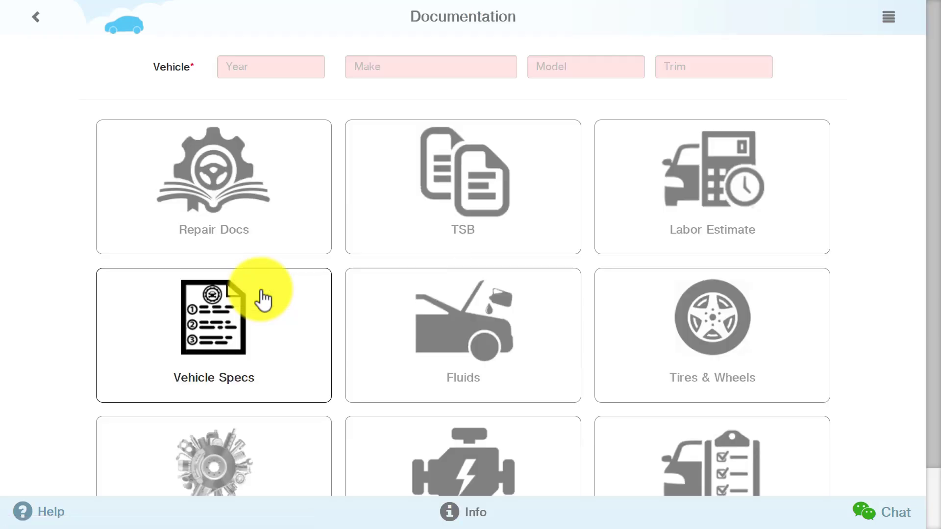
pyautogui.click(273, 68)
pyautogui.write('2014')
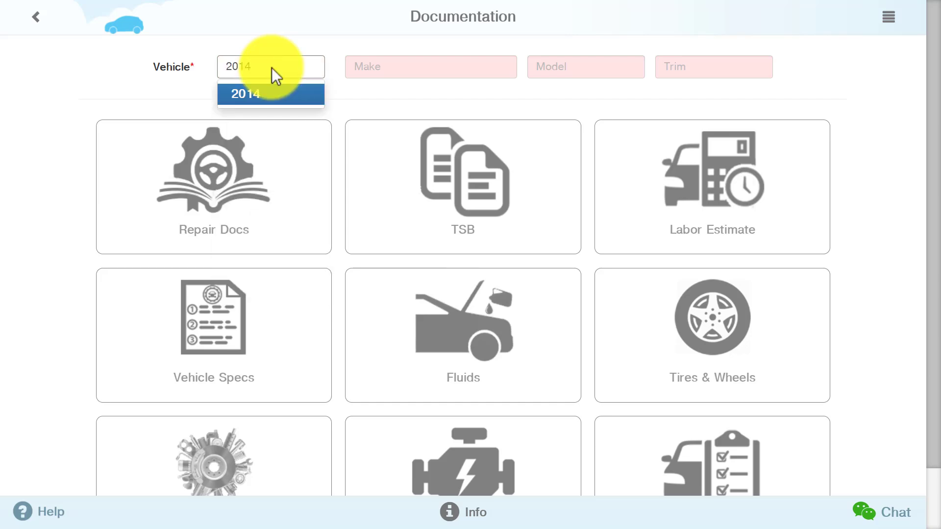
pyautogui.press('Return')
pyautogui.click(399, 66)
pyautogui.write('ni')
pyautogui.click(399, 91)
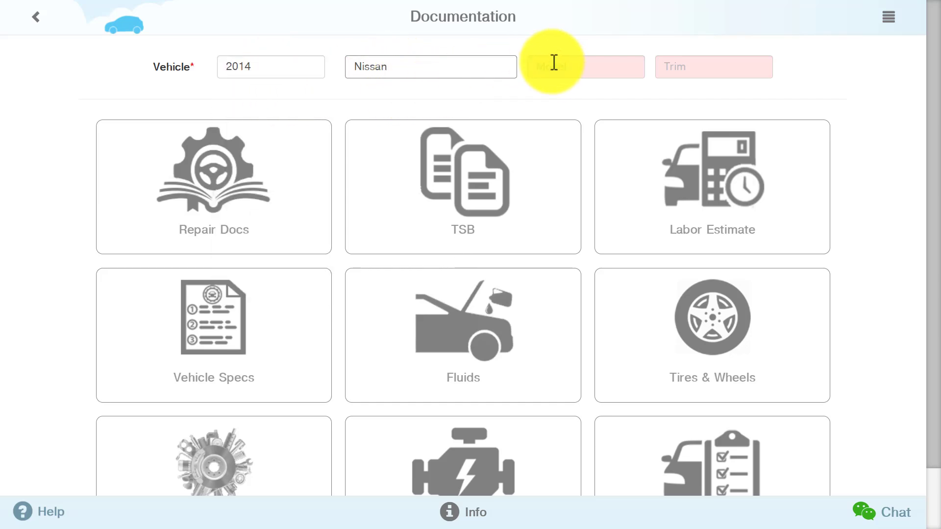
# Choose Pathfinder as the model and Platinum as the trim
pyautogui.click(557, 62)
pyautogui.write('p')
pyautogui.click(559, 93)
pyautogui.click(668, 70)
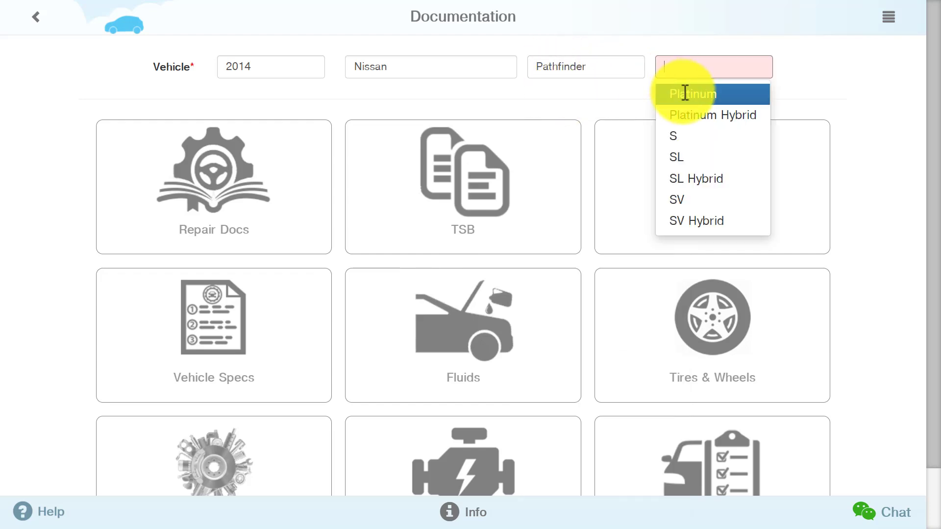
pyautogui.click(668, 92)
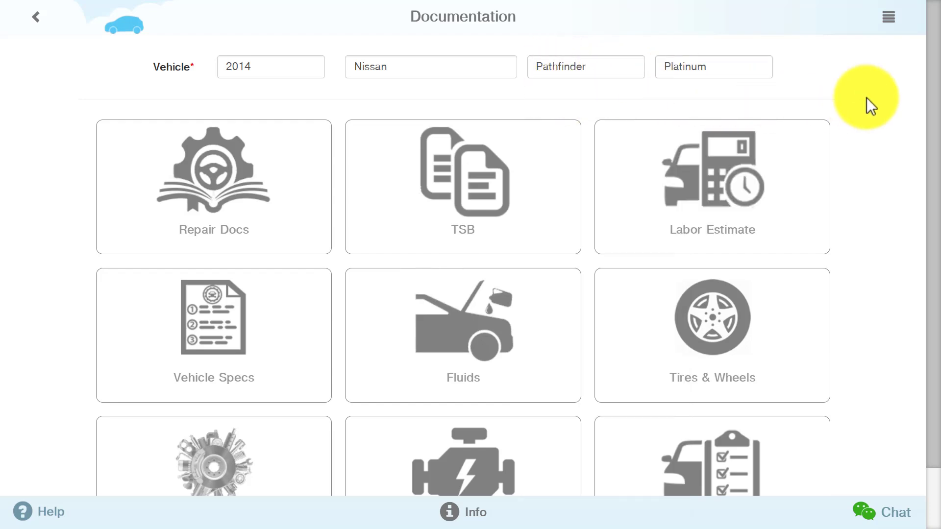
pyautogui.scroll(-2, 866, 103)
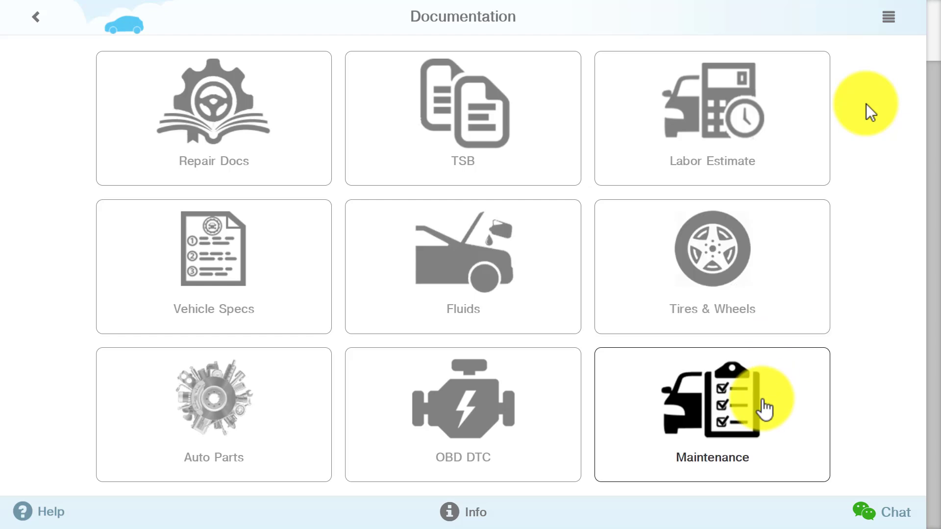
# Open the Maintenance schedule, expand and scroll the 10,000-mile service items, then collapse them
pyautogui.click(763, 408)
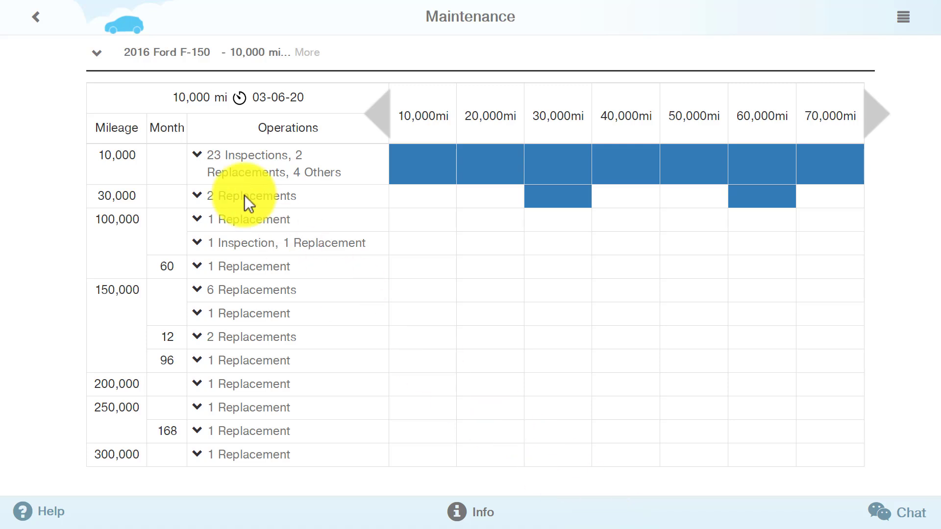
pyautogui.click(198, 156)
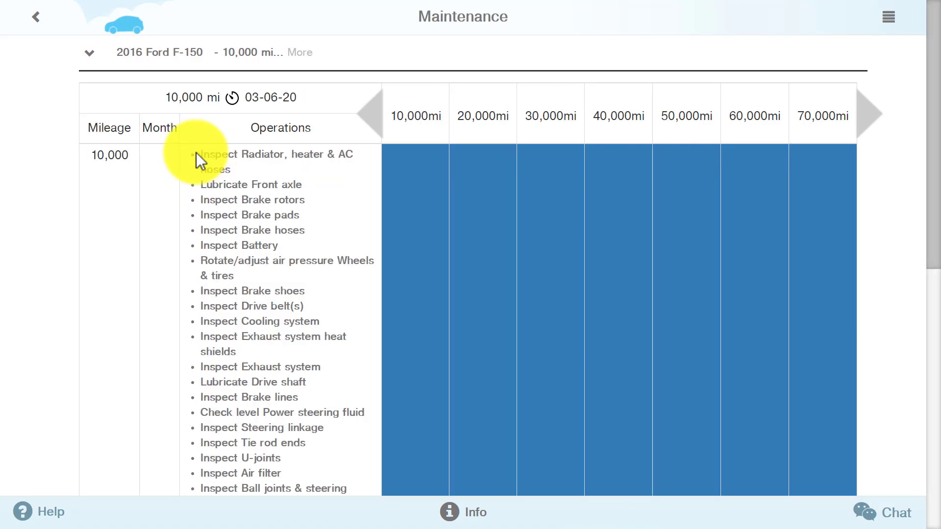
pyautogui.scroll(-6, 244, 196)
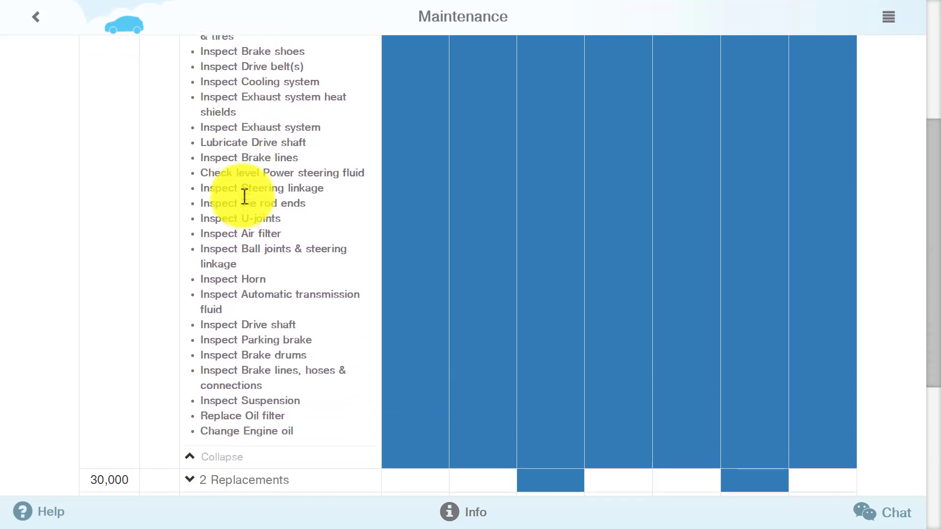
pyautogui.scroll(-3, 244, 196)
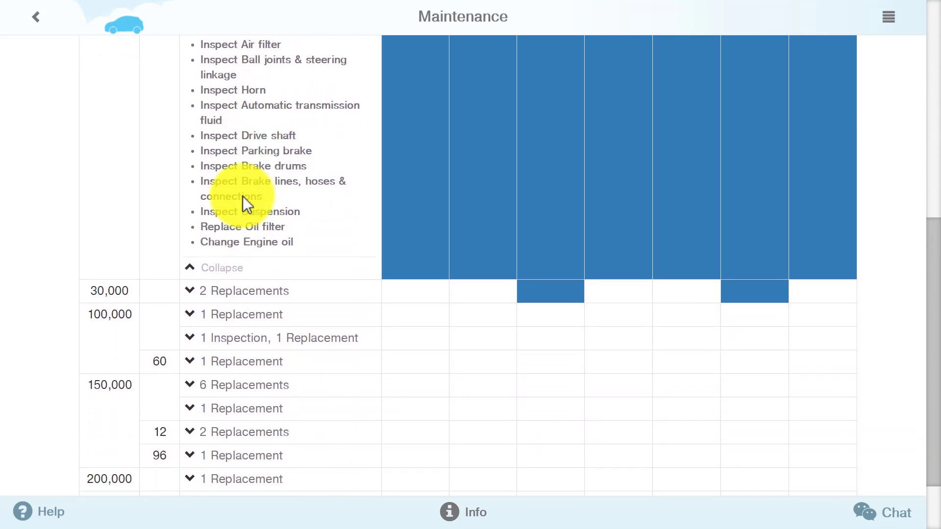
pyautogui.click(232, 270)
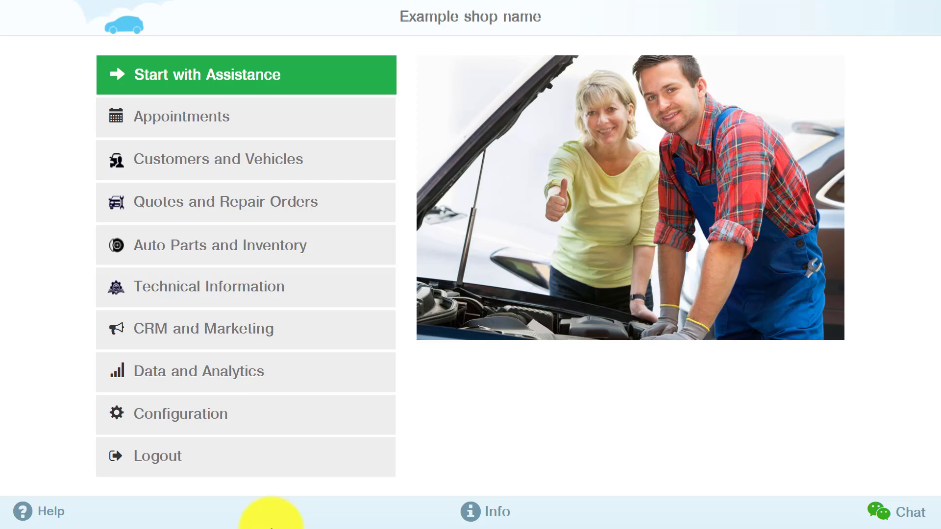
# Open the 2006 Nissan Quest record from Customers and Vehicles and create a new quote
pyautogui.click(270, 170)
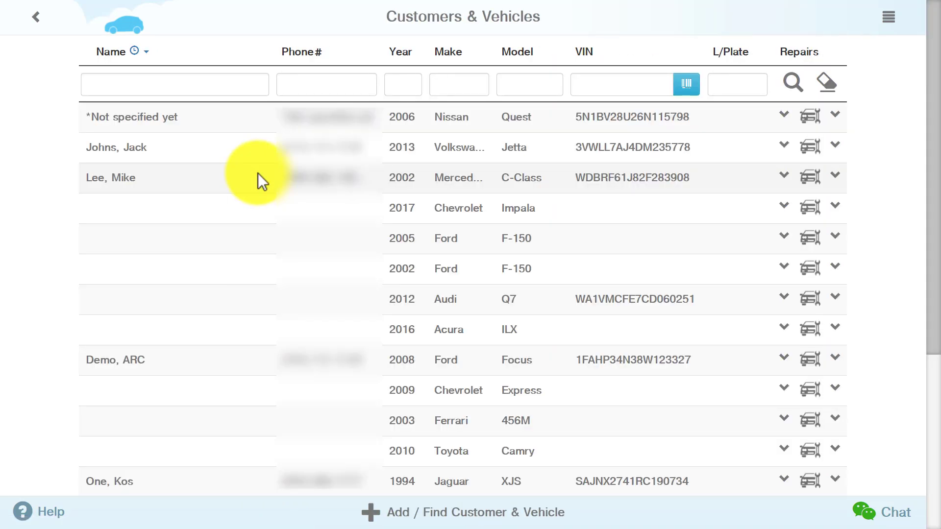
pyautogui.click(456, 128)
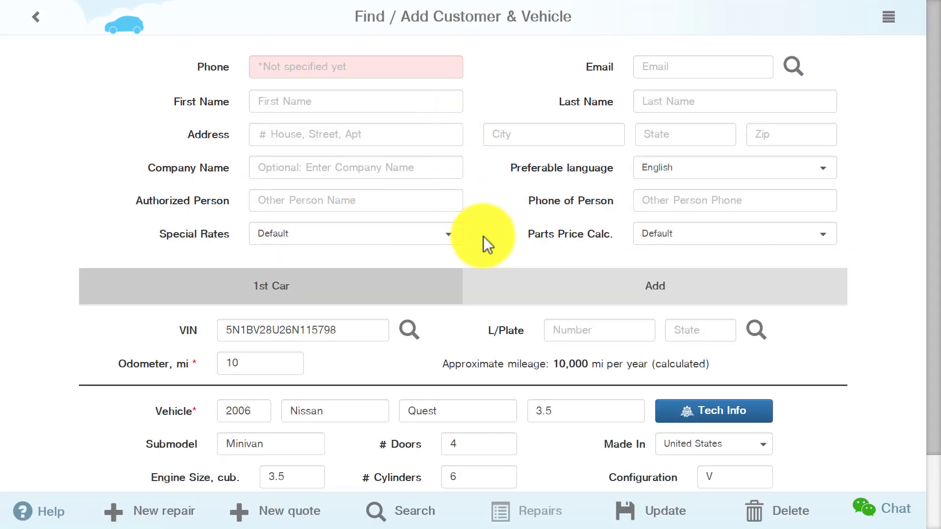
pyautogui.scroll(-2, 483, 237)
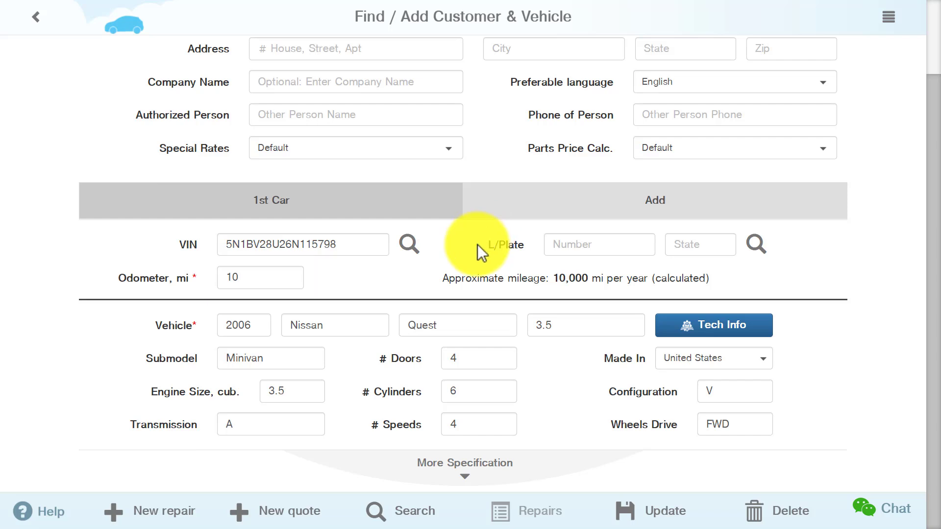
pyautogui.click(286, 521)
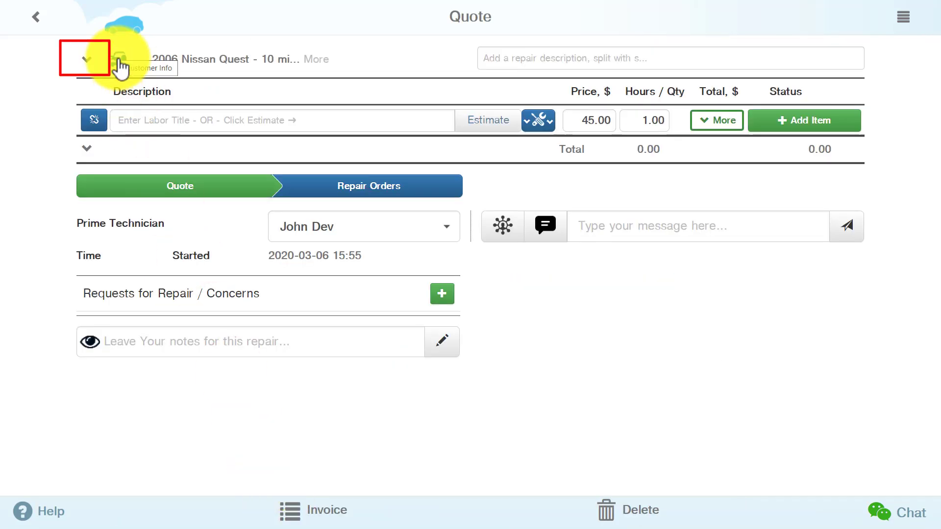
# Expand the quote's vehicle details and open the Quest's Maintenance schedule
pyautogui.click(85, 62)
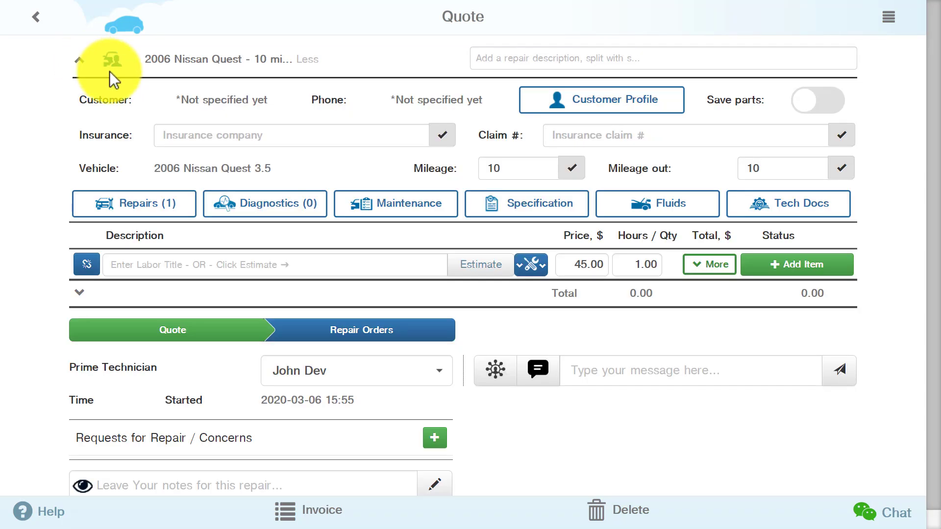
pyautogui.click(407, 208)
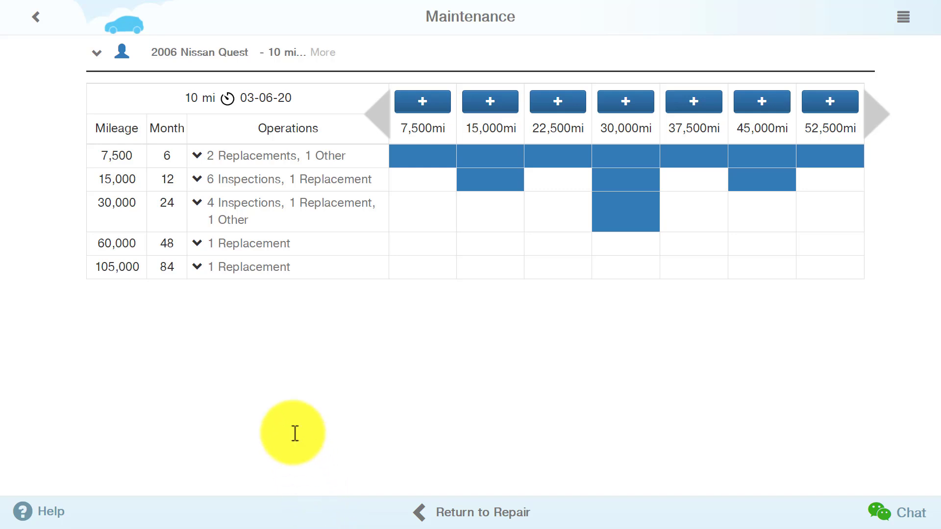
# Expand the 7,500 and 15,000-mile service items, then return to the Quest's quote
pyautogui.click(194, 155)
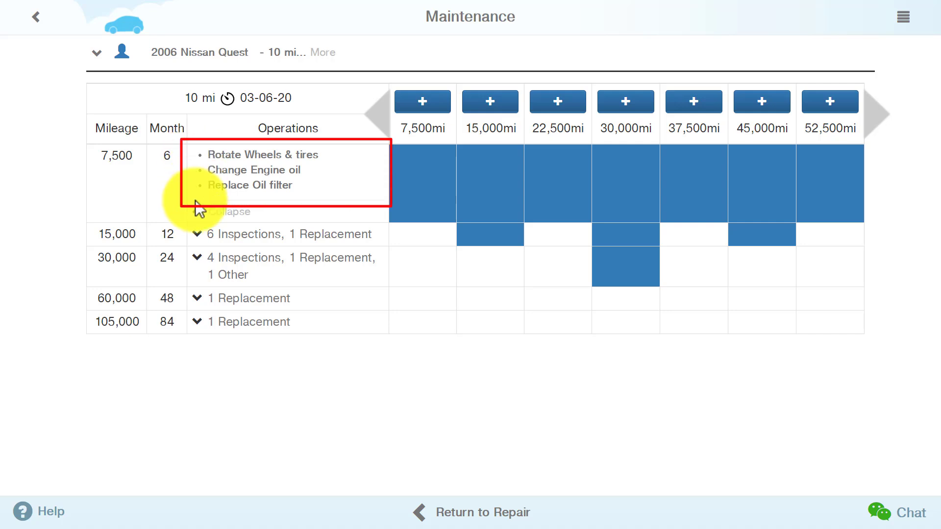
pyautogui.click(197, 234)
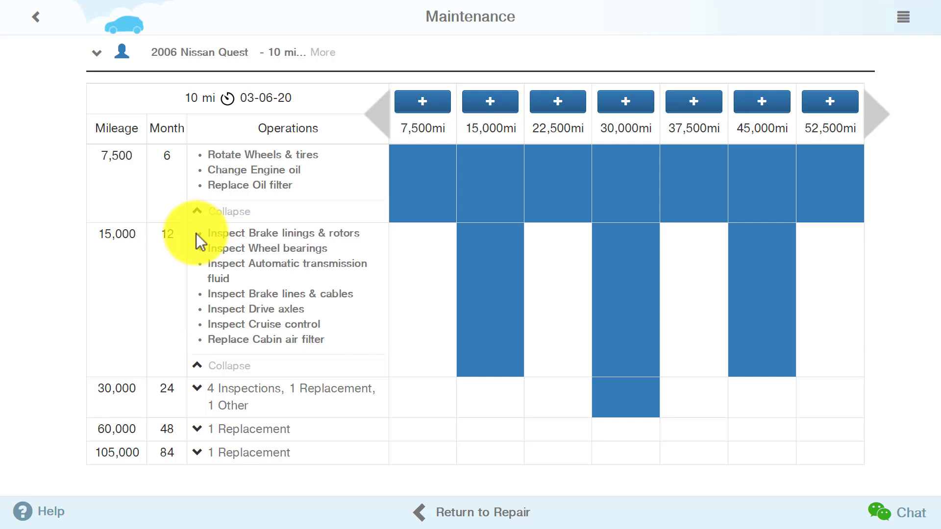
pyautogui.click(488, 522)
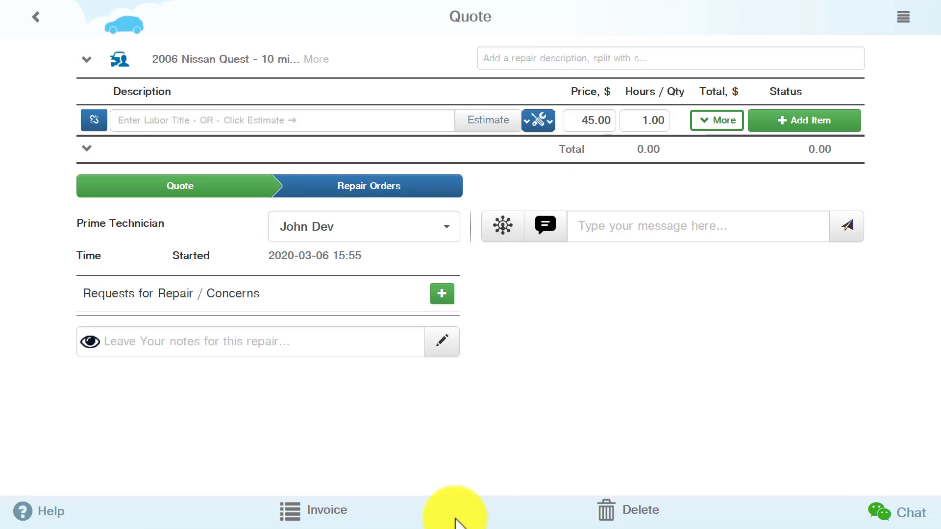
# Update the Quest's mileage to 60000, review the loaded concerns, and open its maintenance schedule
pyautogui.click(87, 60)
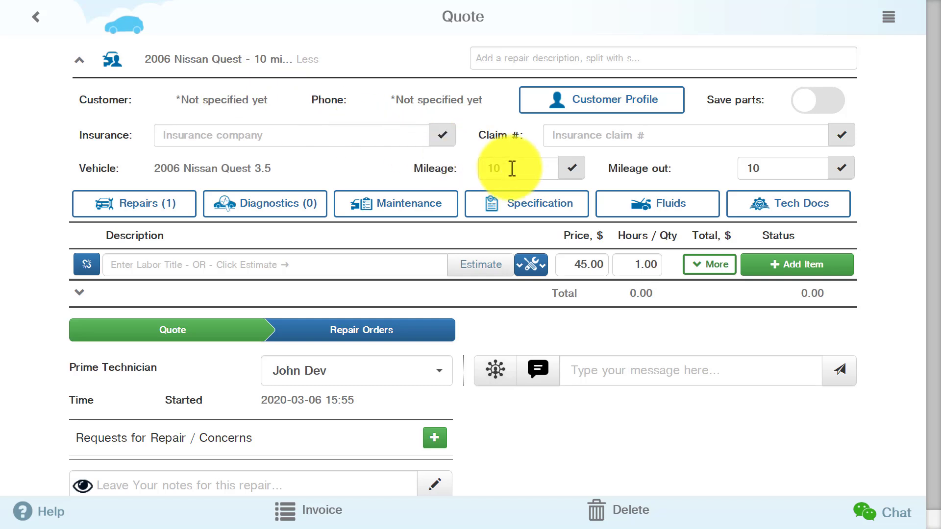
pyautogui.click(486, 169)
pyautogui.write('60000')
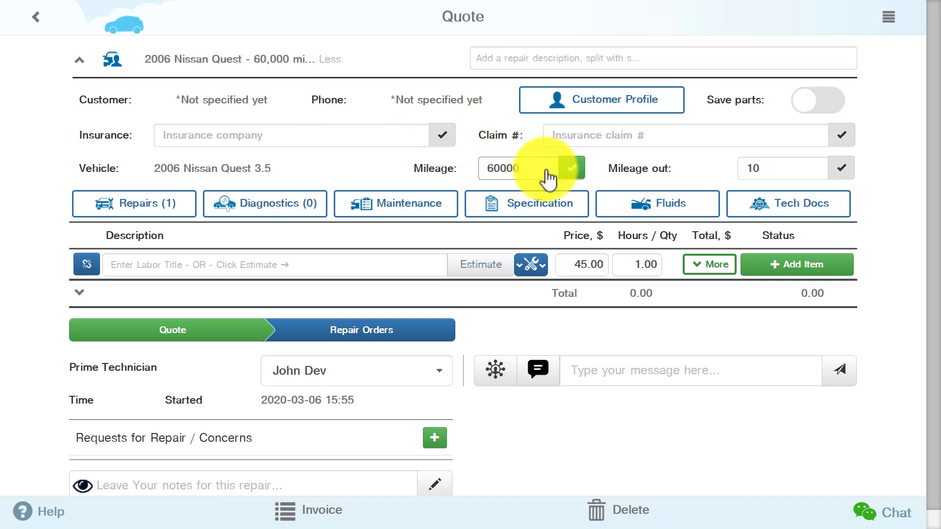
pyautogui.click(567, 169)
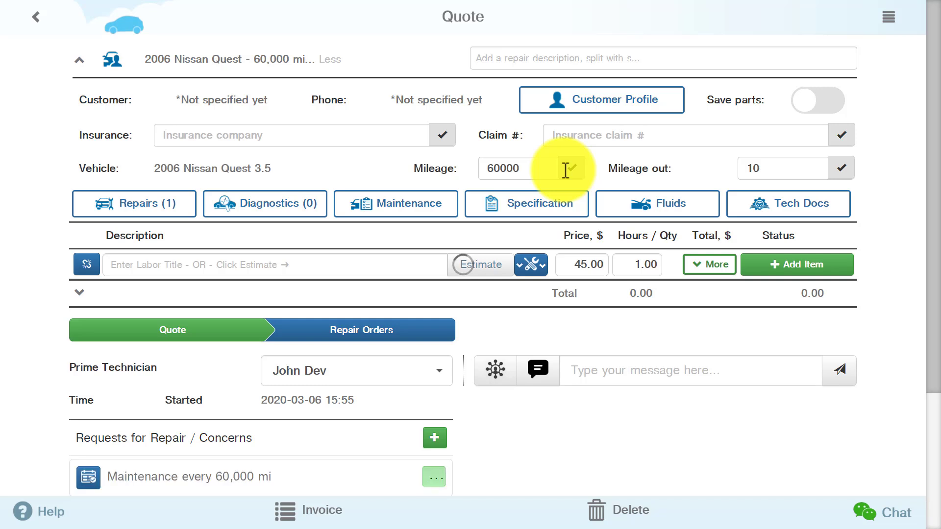
pyautogui.scroll(-2, 565, 170)
pyautogui.scroll(-1, 565, 171)
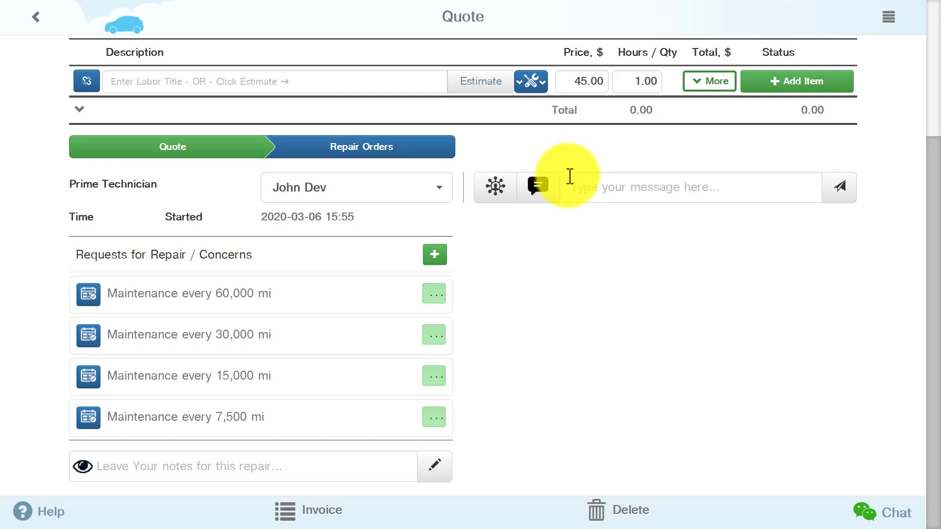
pyautogui.scroll(2, 570, 175)
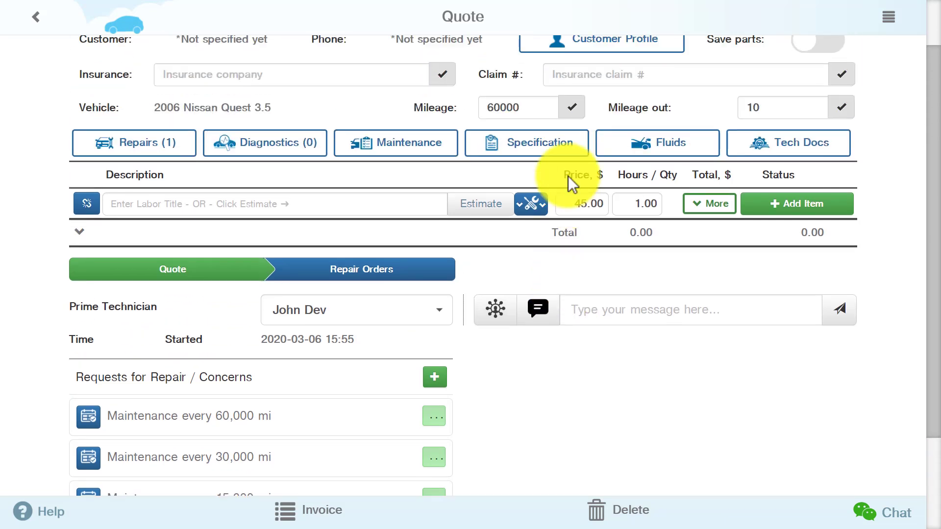
pyautogui.click(395, 138)
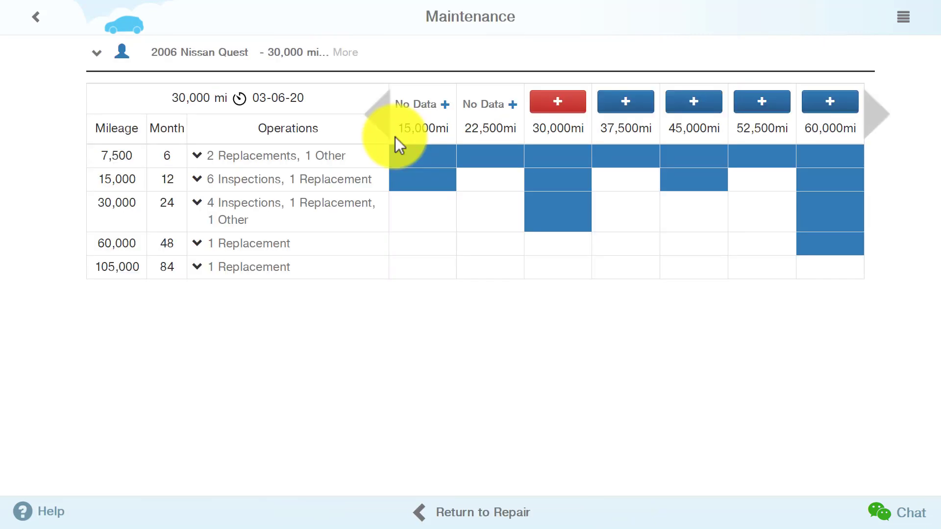
# Save the 22,500 mi service as done, start the 30,000 mi service, and return to the quote
pyautogui.click(513, 105)
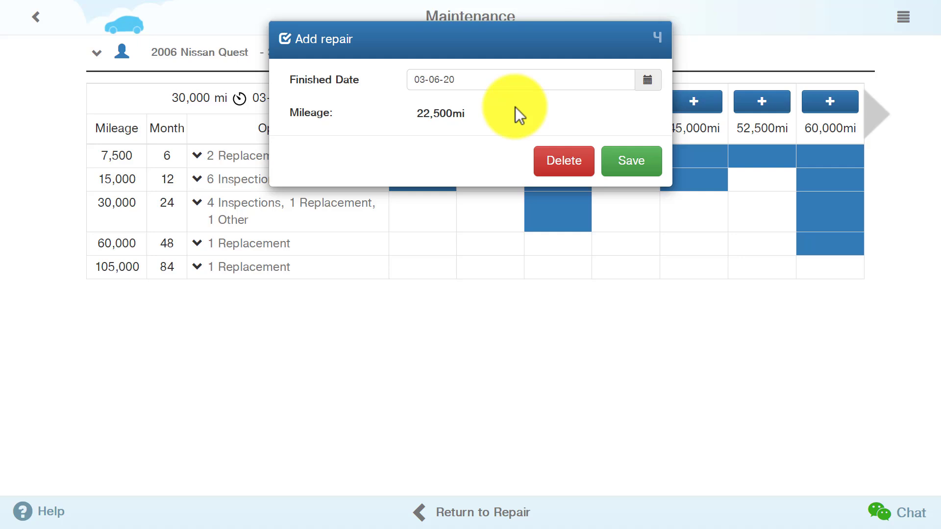
pyautogui.click(623, 163)
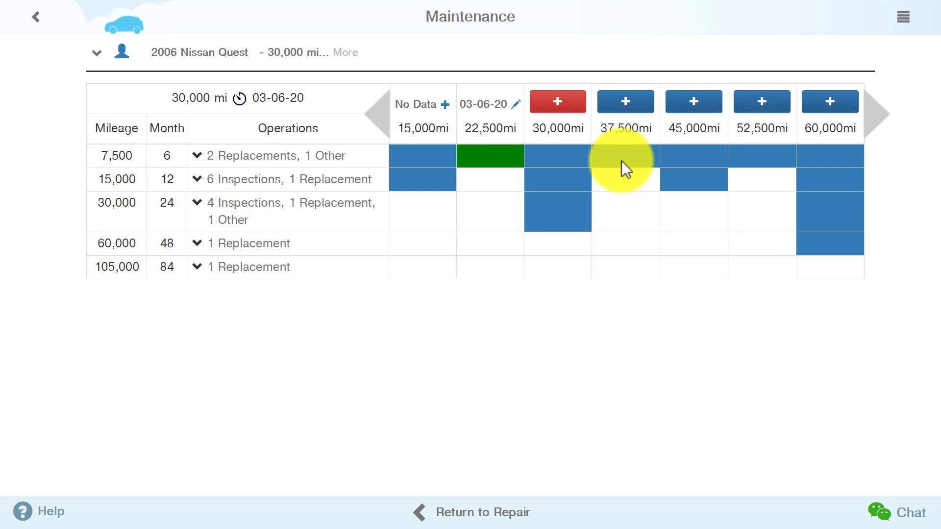
pyautogui.click(557, 103)
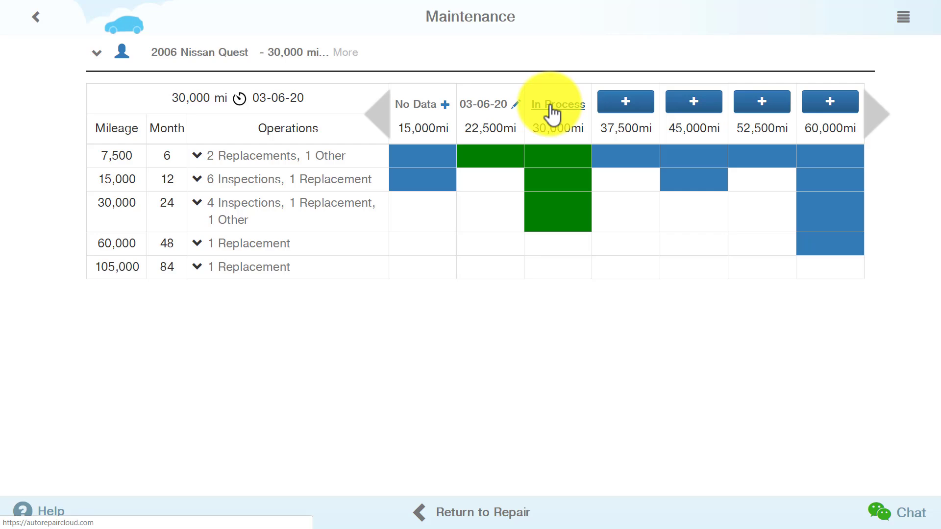
pyautogui.click(551, 105)
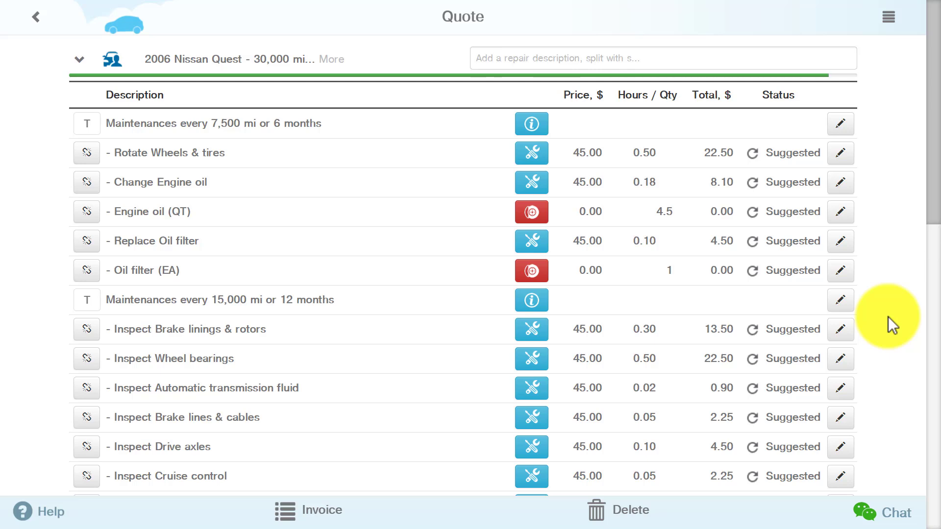
pyautogui.scroll(-1, 888, 317)
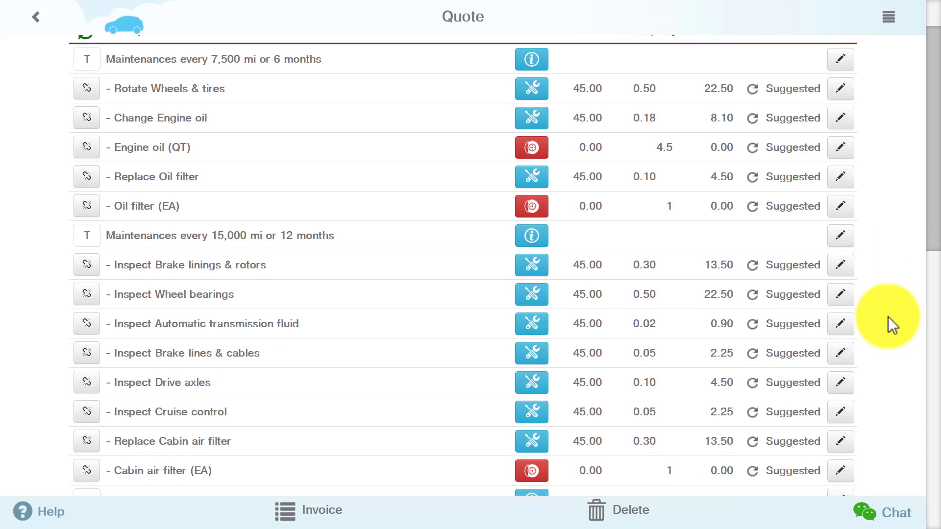
pyautogui.scroll(-4, 888, 317)
pyautogui.scroll(-1, 887, 316)
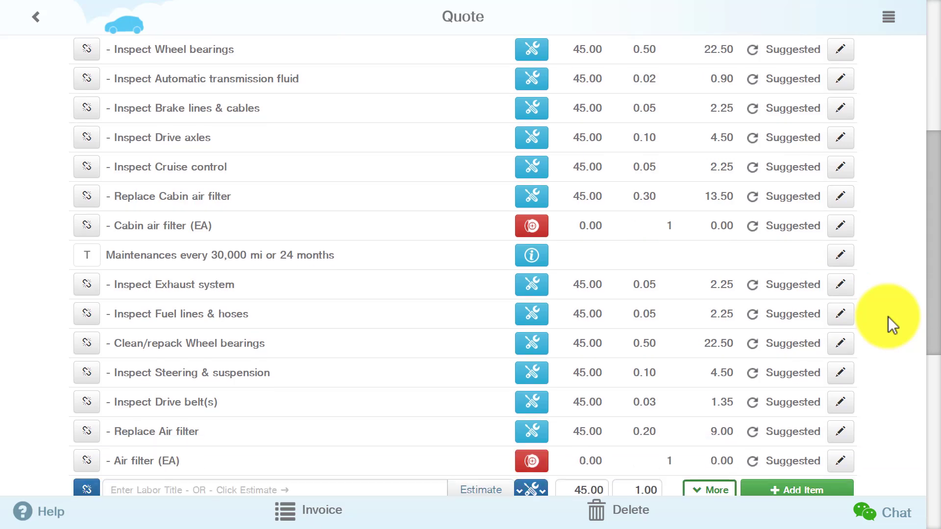
pyautogui.scroll(-2, 888, 316)
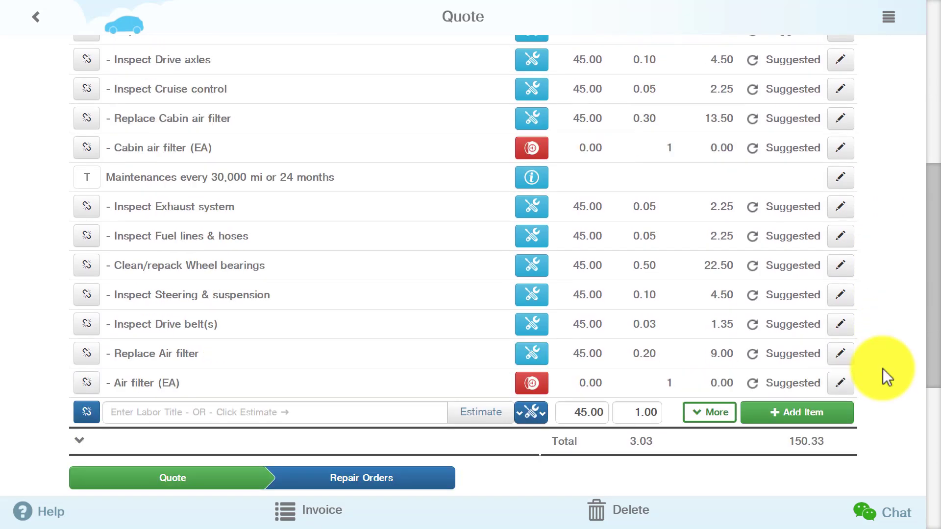
# Bring up the Invoice options for the Quest's 150.33 quote
pyautogui.click(338, 513)
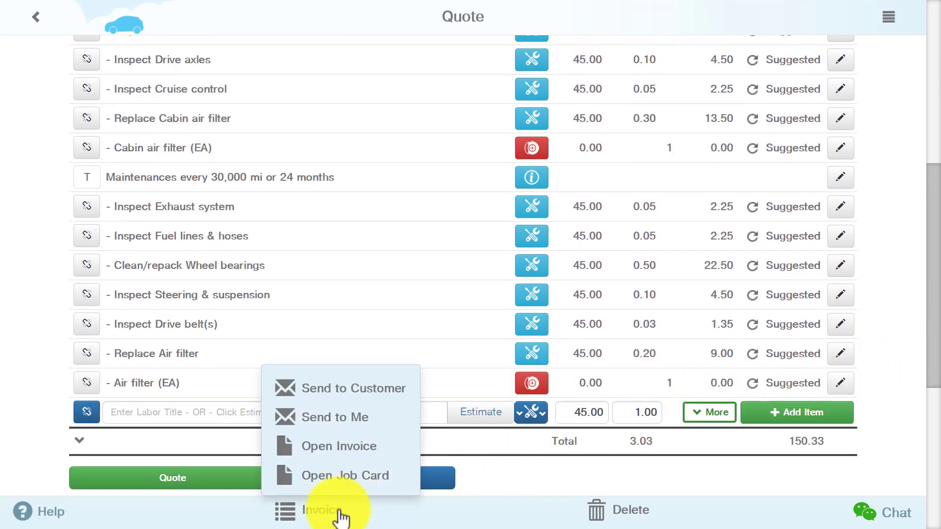